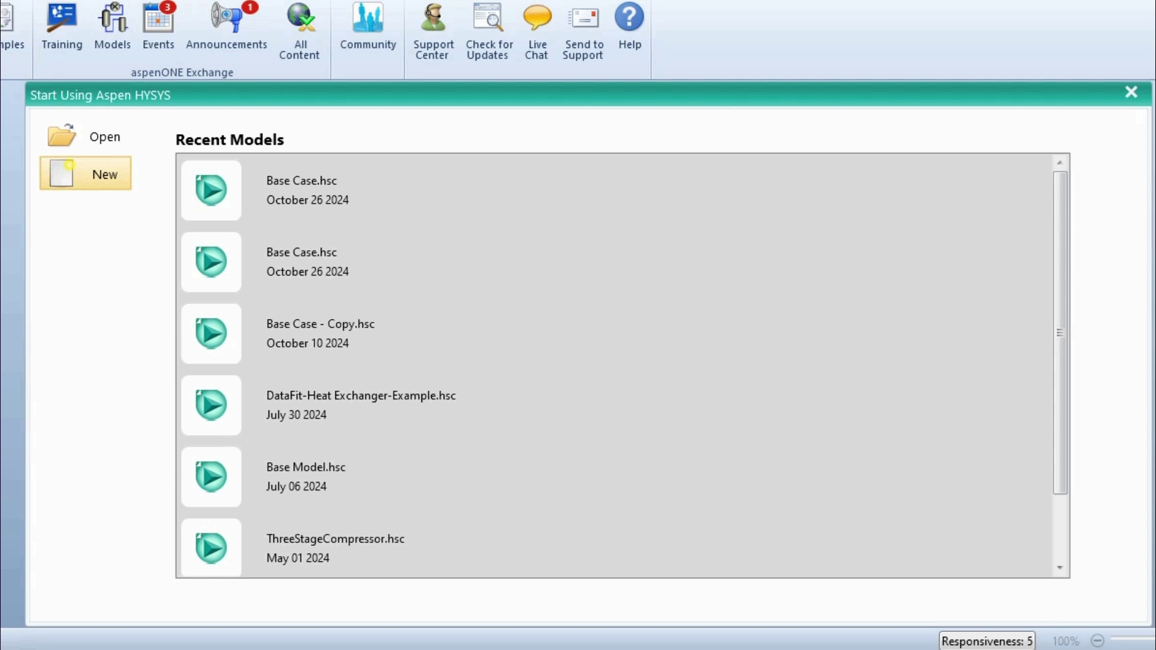
# Start a new case and add Nitrogen, Oxygen, Argon and Water to a new component list
pyautogui.click(85, 174)
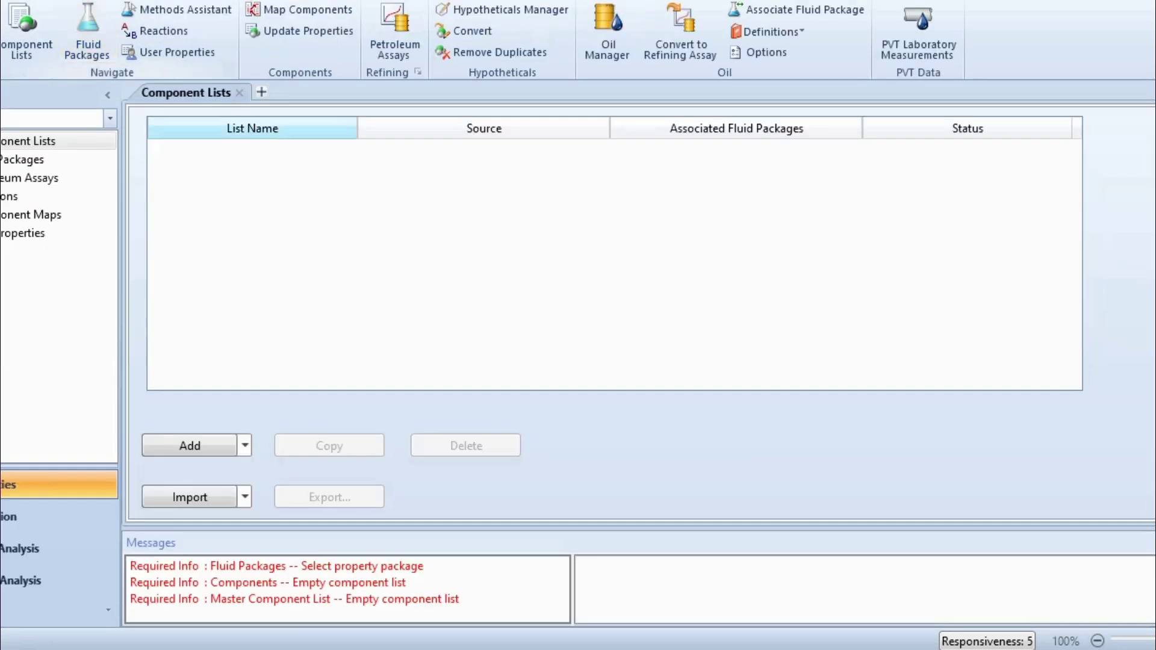
pyautogui.click(190, 446)
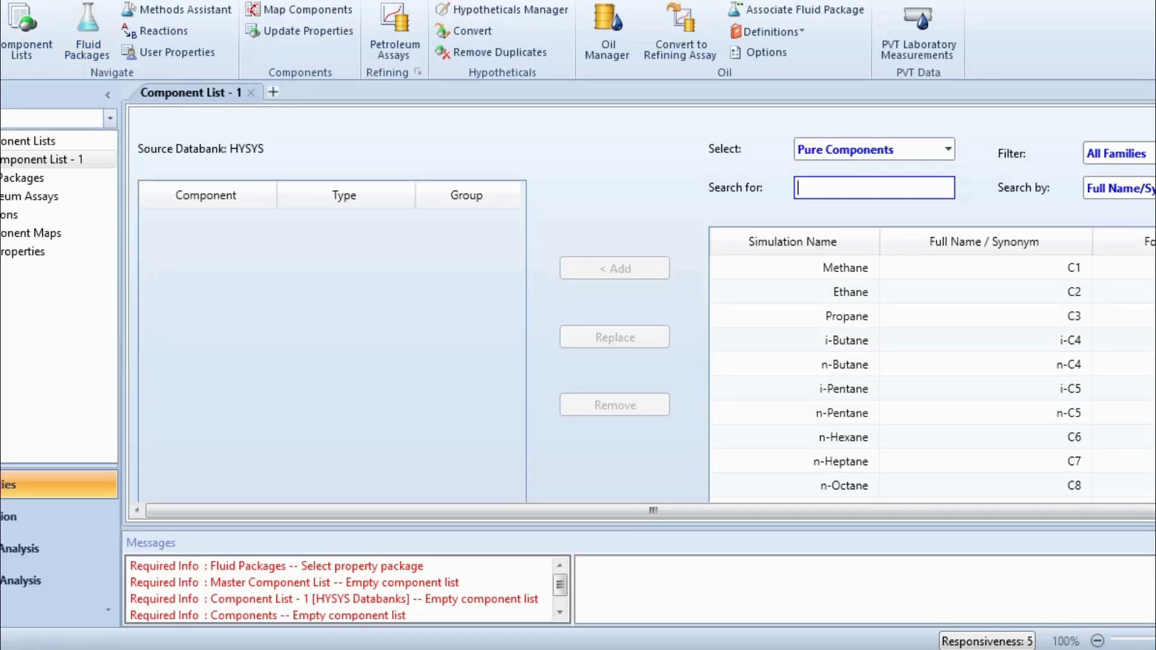
pyautogui.write('nitro')
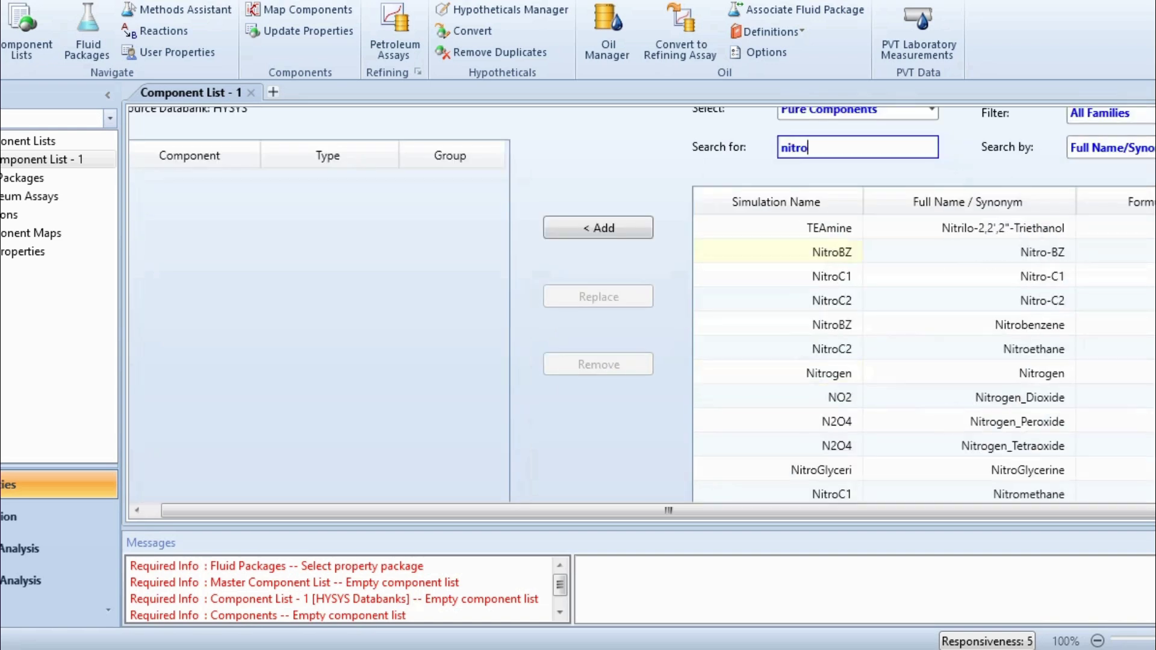
pyautogui.write('gen')
pyautogui.press('Return')
pyautogui.write('o')
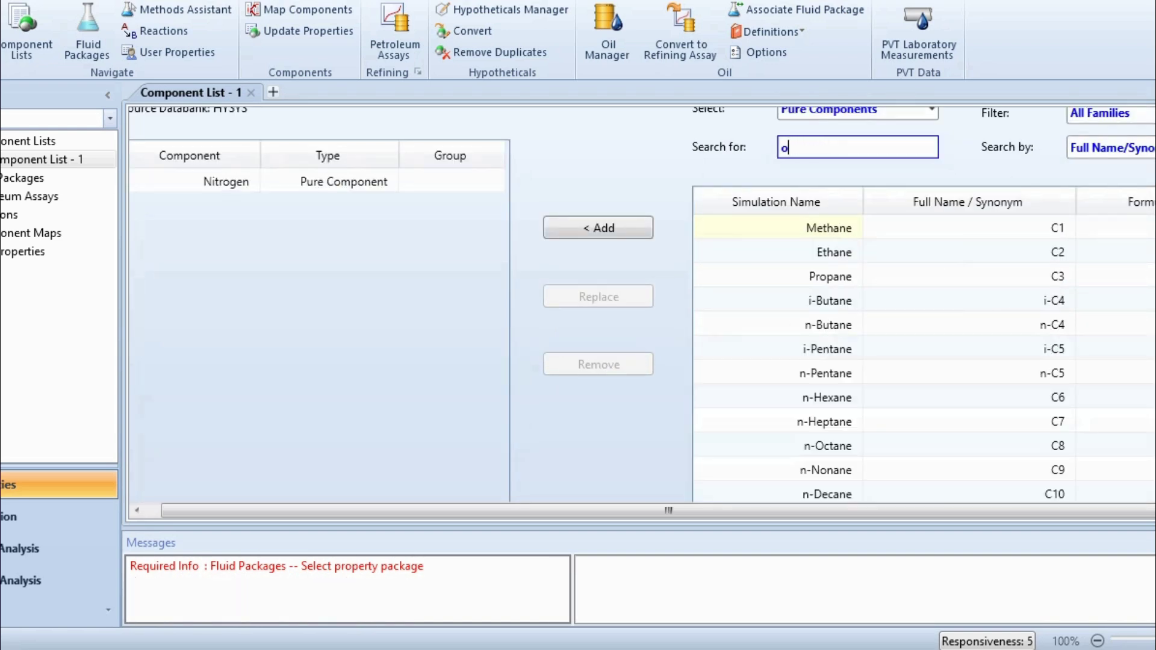
pyautogui.write('xygen')
pyautogui.press('Return')
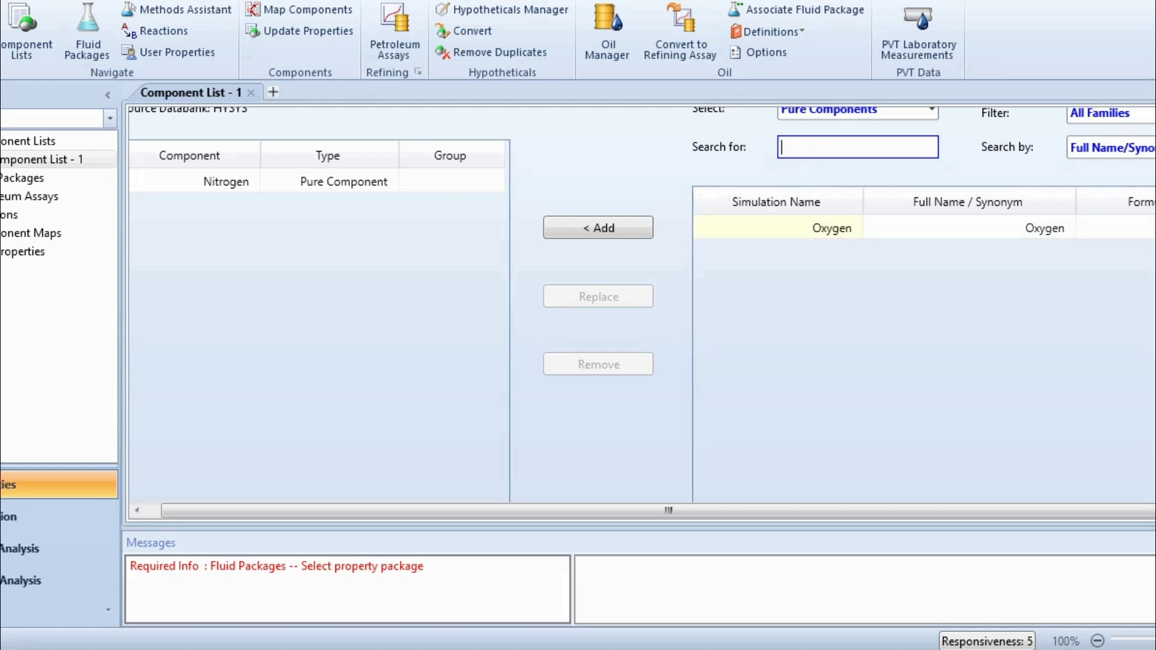
pyautogui.write('arg')
pyautogui.press('Return')
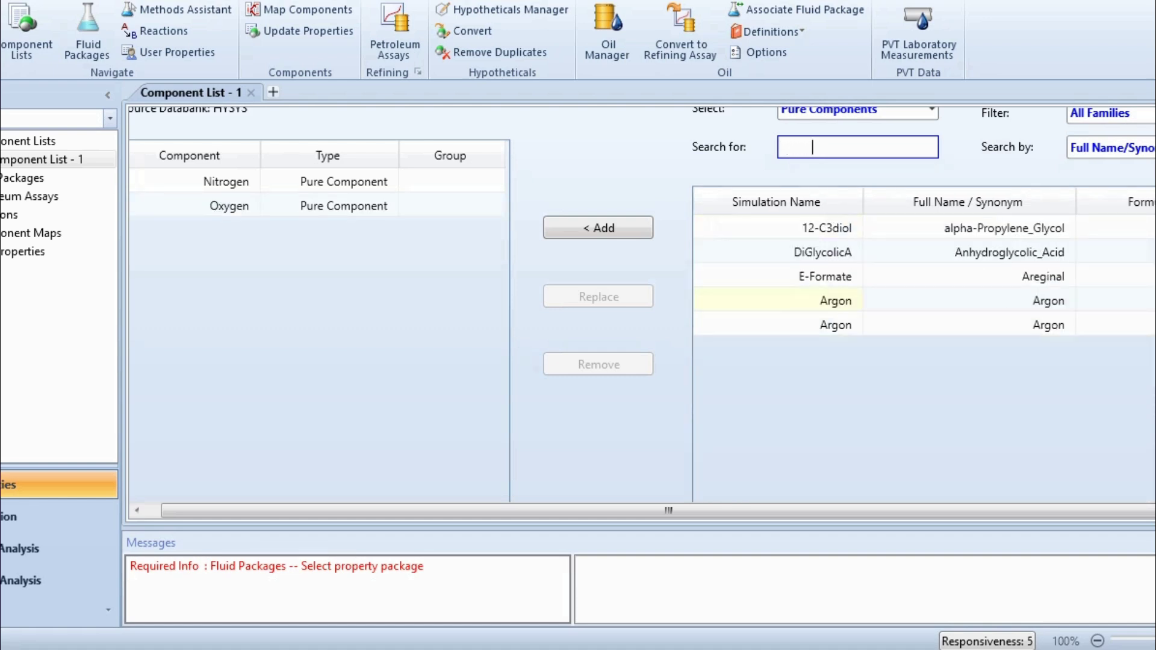
pyautogui.write('water')
pyautogui.press('Return')
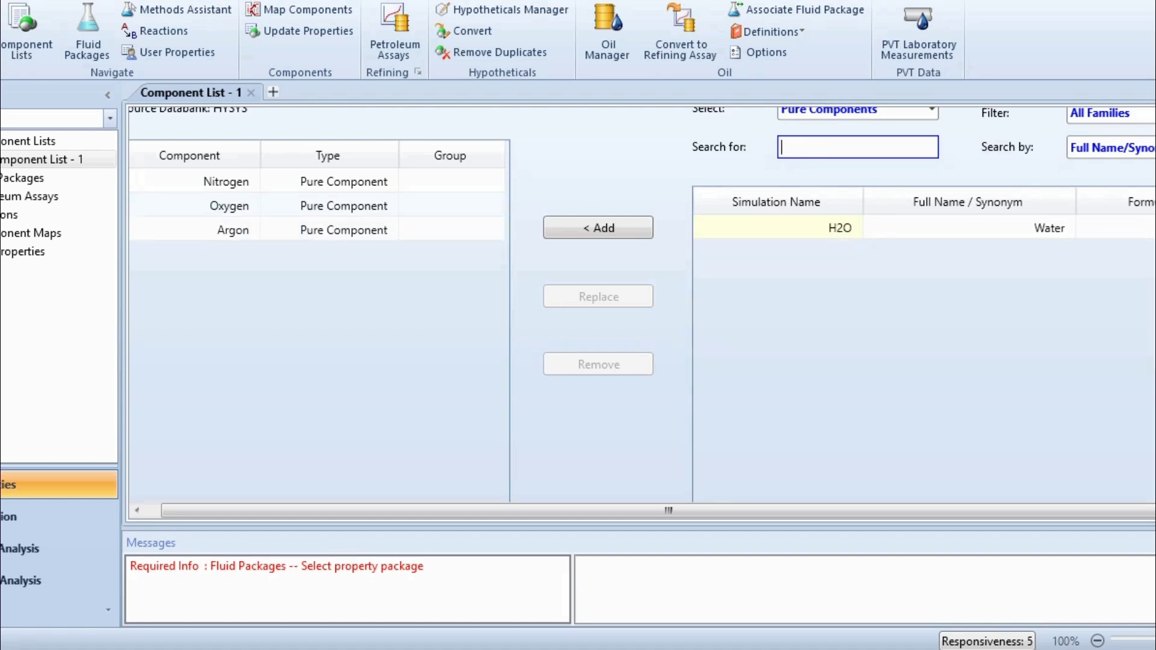
# Add a Peng-Robinson fluid package, then switch to the Simulation environment
pyautogui.click(37, 178)
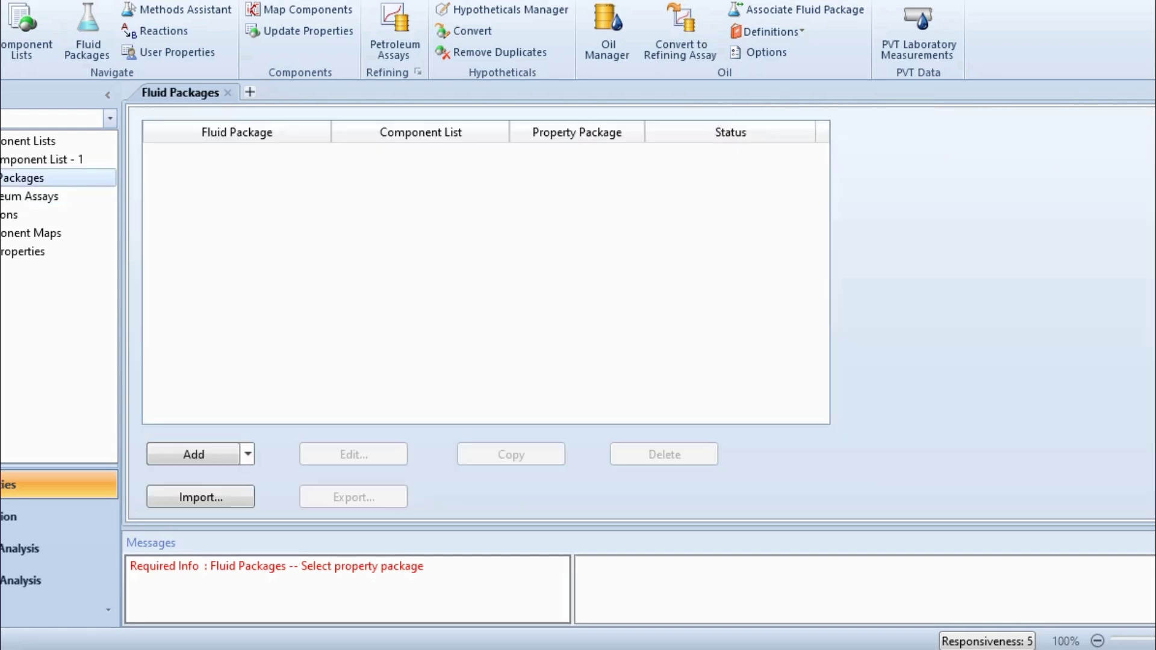
pyautogui.click(193, 454)
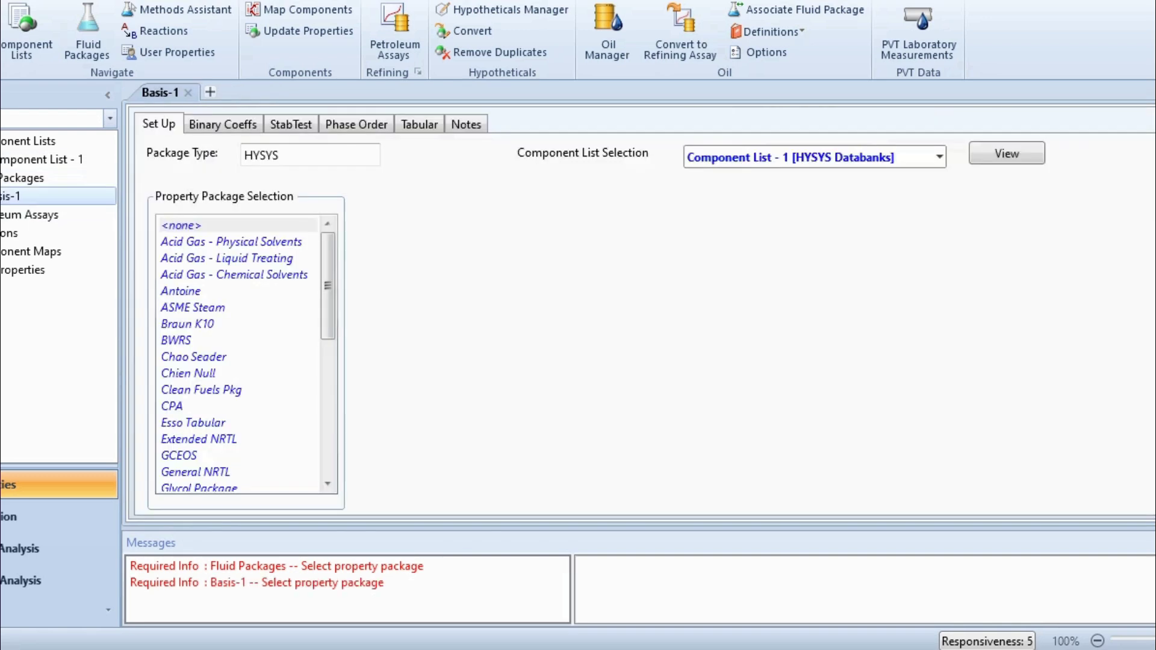
pyautogui.scroll(-5, 241, 355)
pyautogui.click(199, 357)
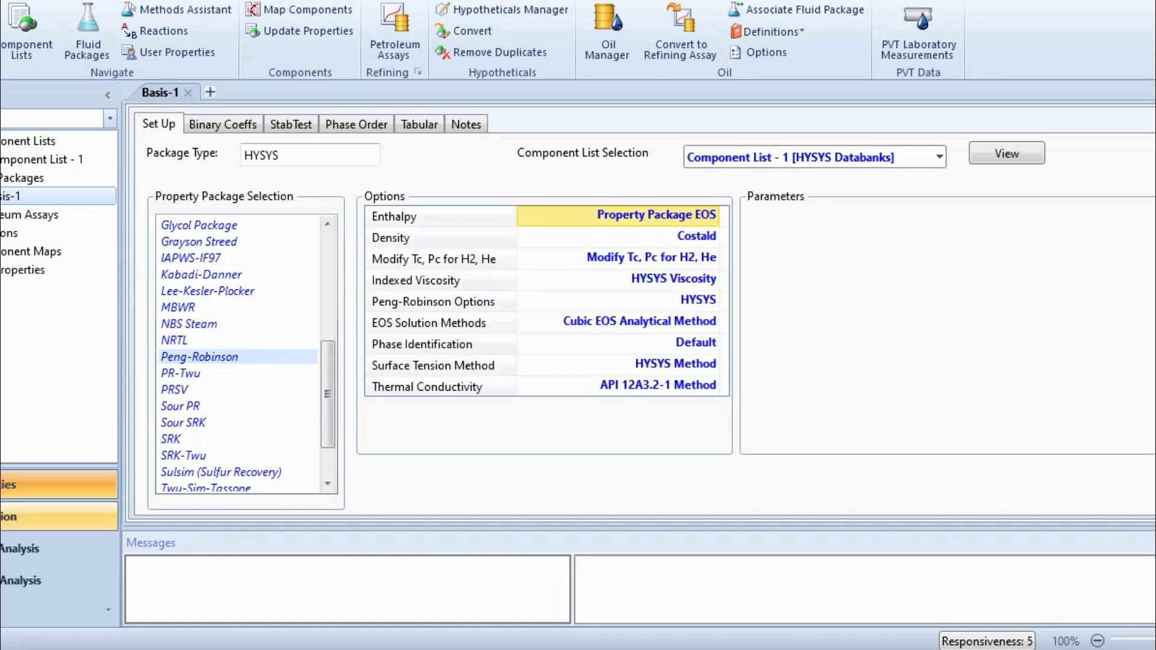
pyautogui.click(67, 517)
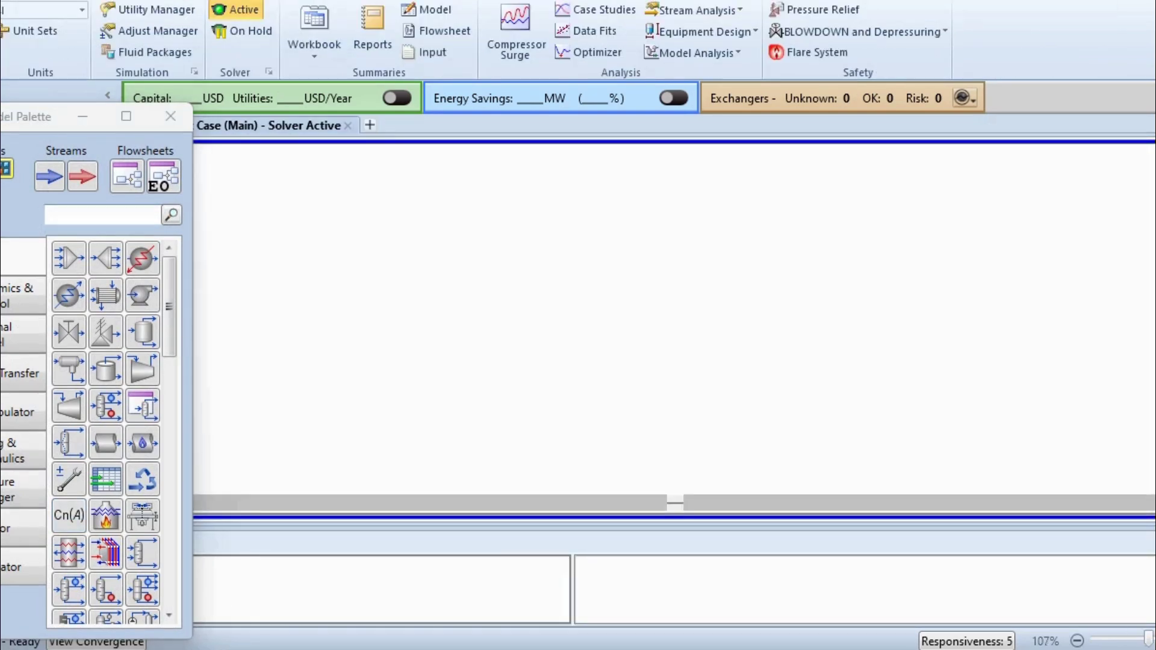
# Place a Stream Saturator from the Model Palette onto the flowsheet and open its property window
pyautogui.click(102, 215)
pyautogui.write('strea')
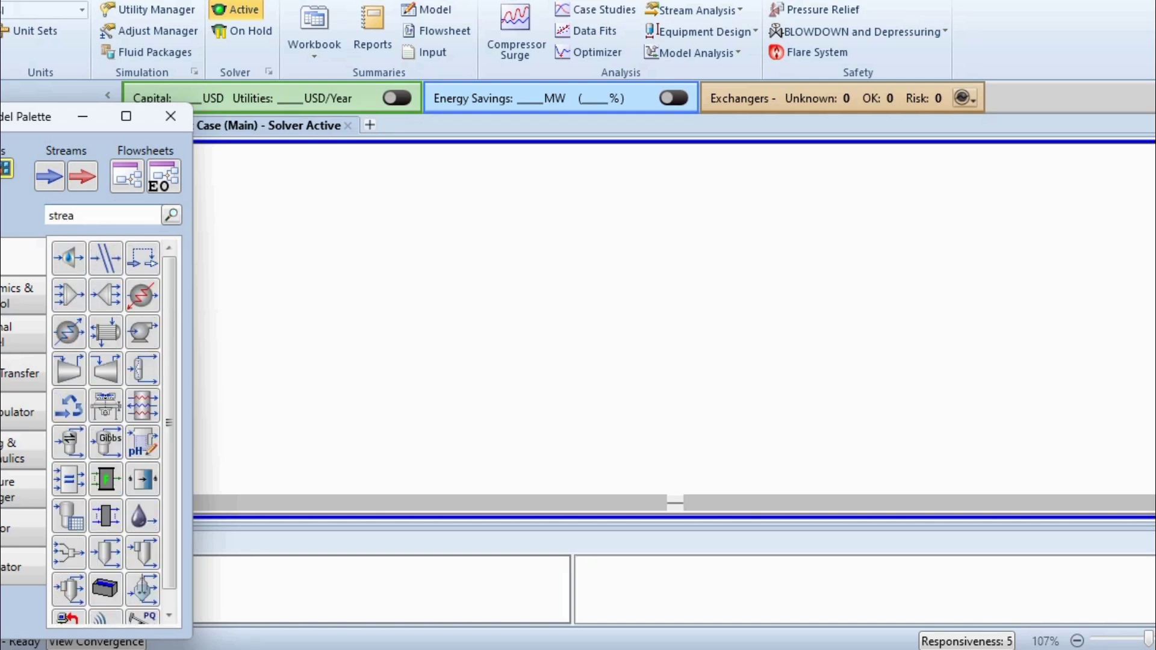
pyautogui.moveTo(69, 257); pyautogui.dragTo(677, 298)
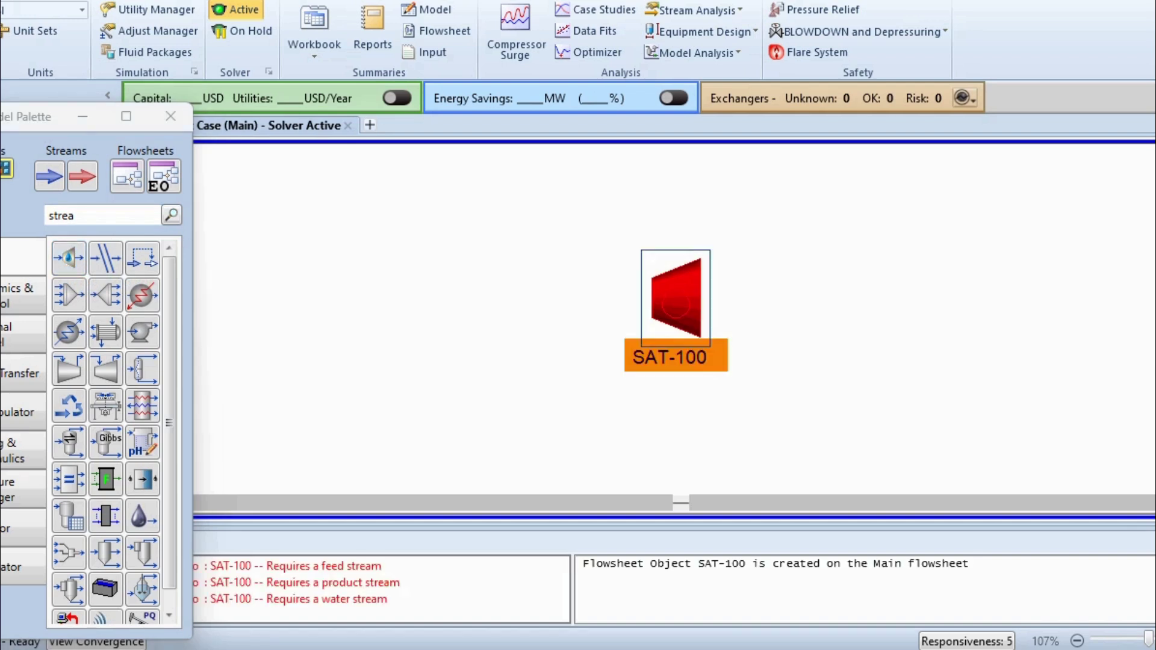
pyautogui.doubleClick(675, 298)
pyautogui.moveTo(422, 72); pyautogui.dragTo(418, 51)
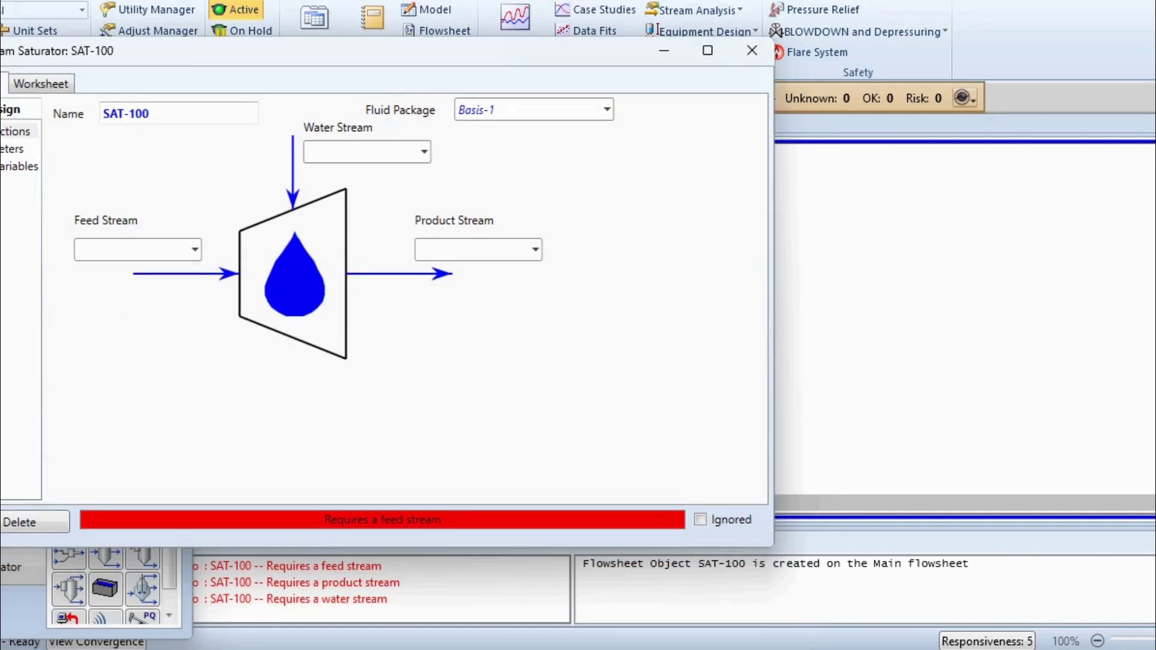
# Connect SAT-100 to new streams named Feed, Water and Product
pyautogui.click(131, 250)
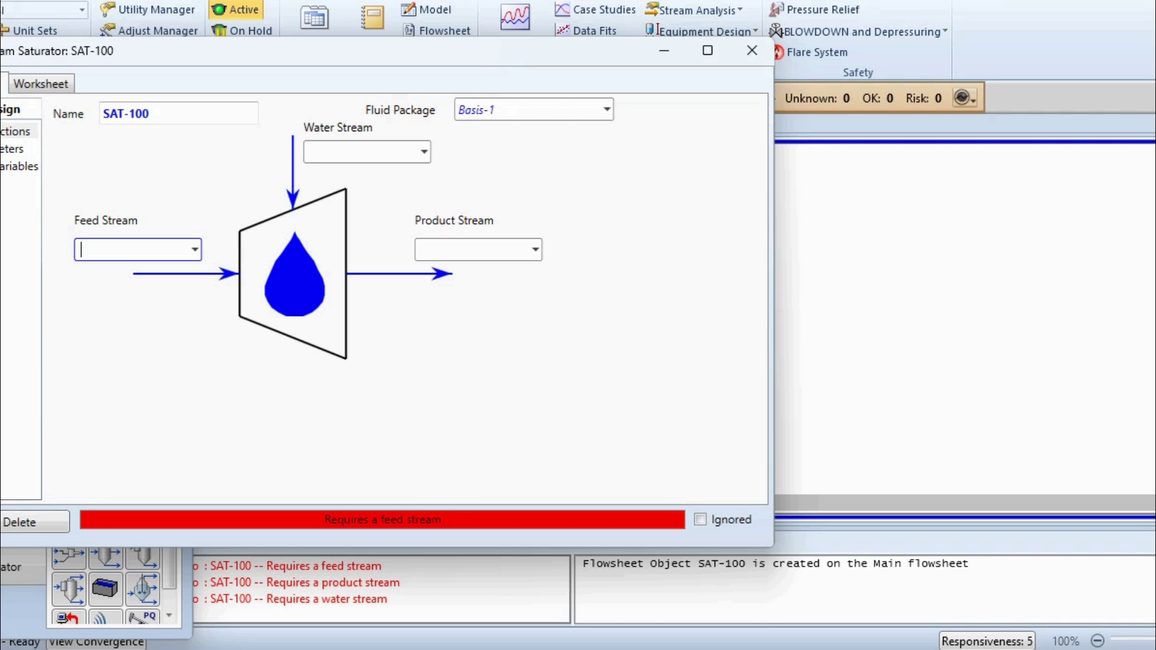
pyautogui.write('Feed')
pyautogui.press('Return')
pyautogui.click(367, 151)
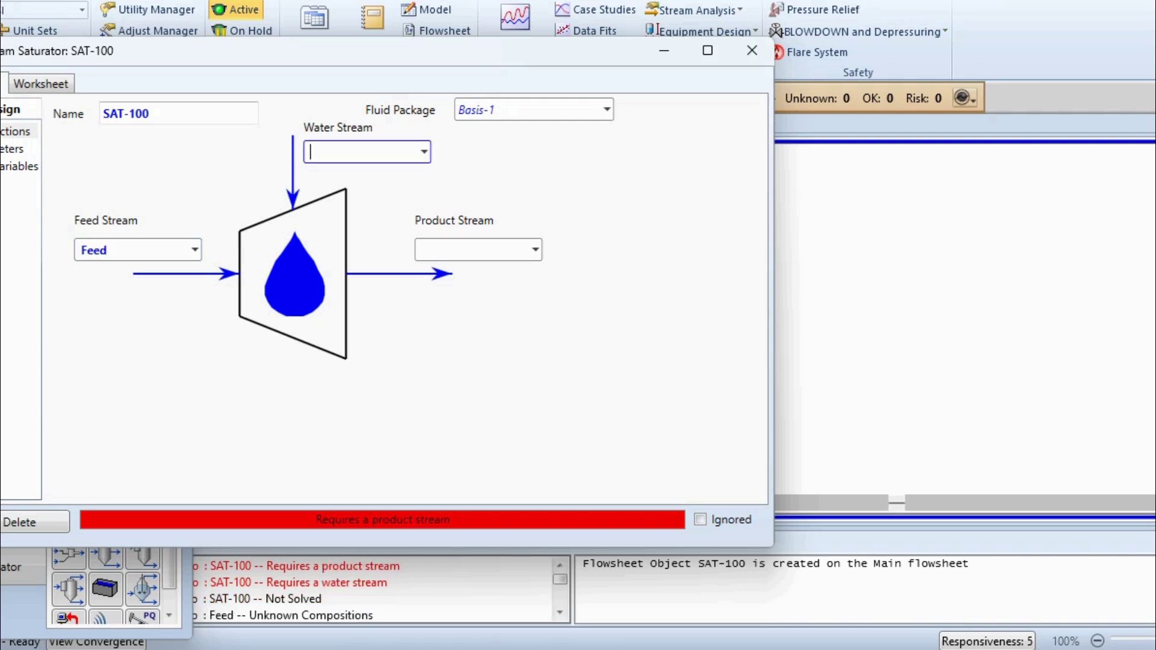
pyautogui.write('Water')
pyautogui.press('Return')
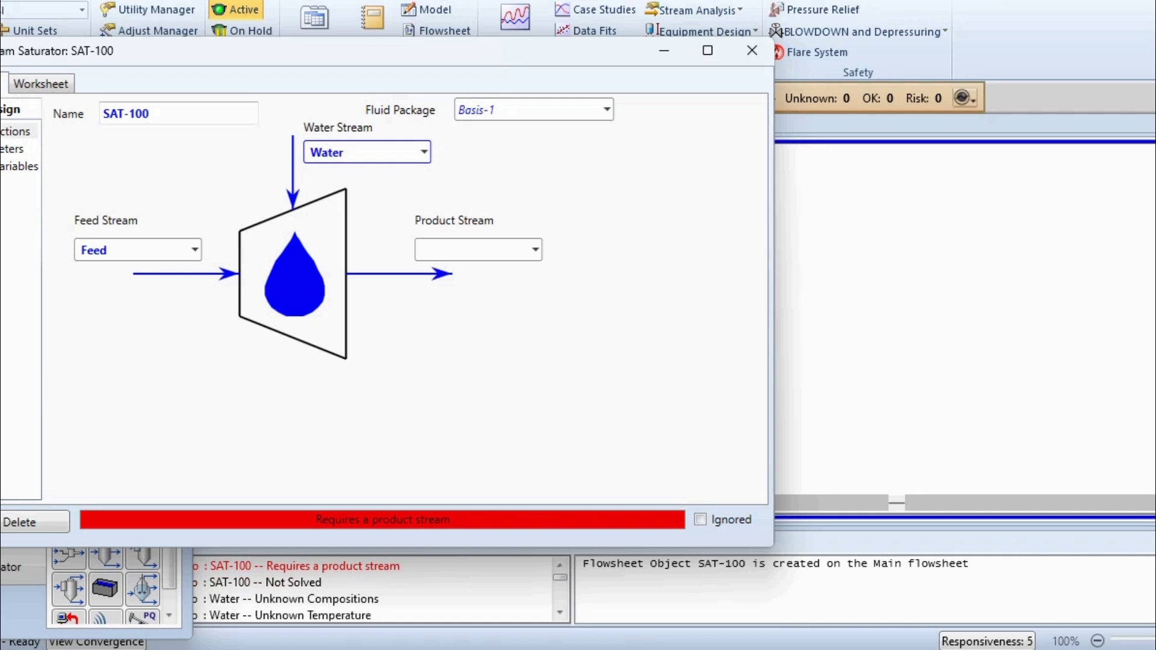
pyautogui.click(478, 249)
pyautogui.write('P')
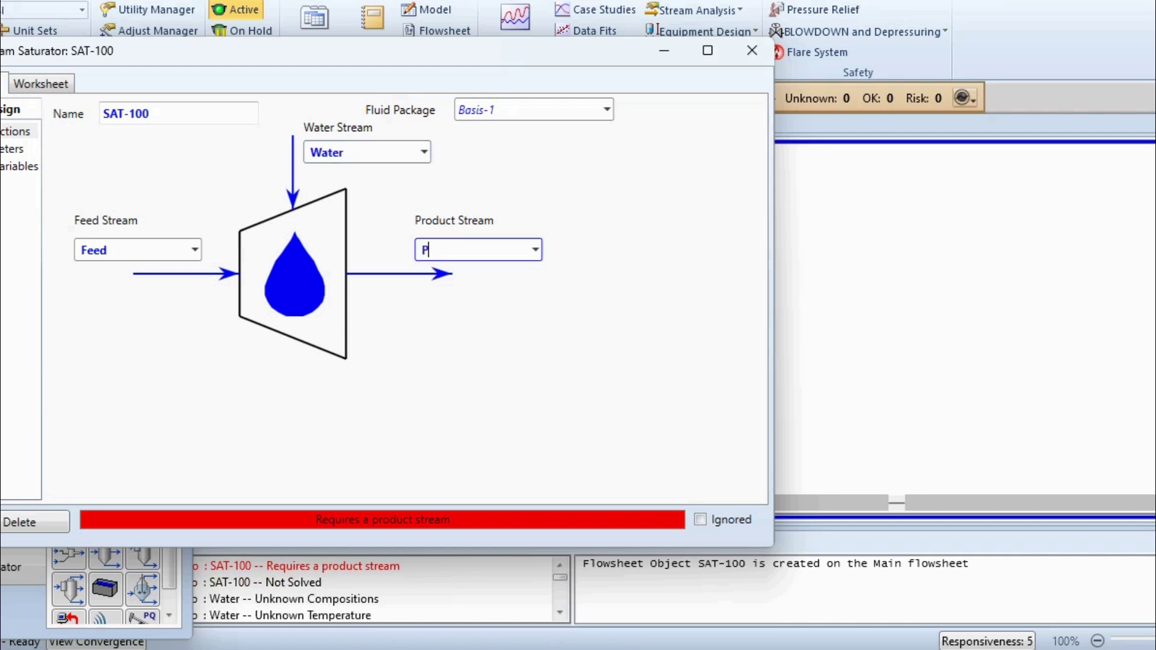
pyautogui.write('roduct')
pyautogui.press('Return')
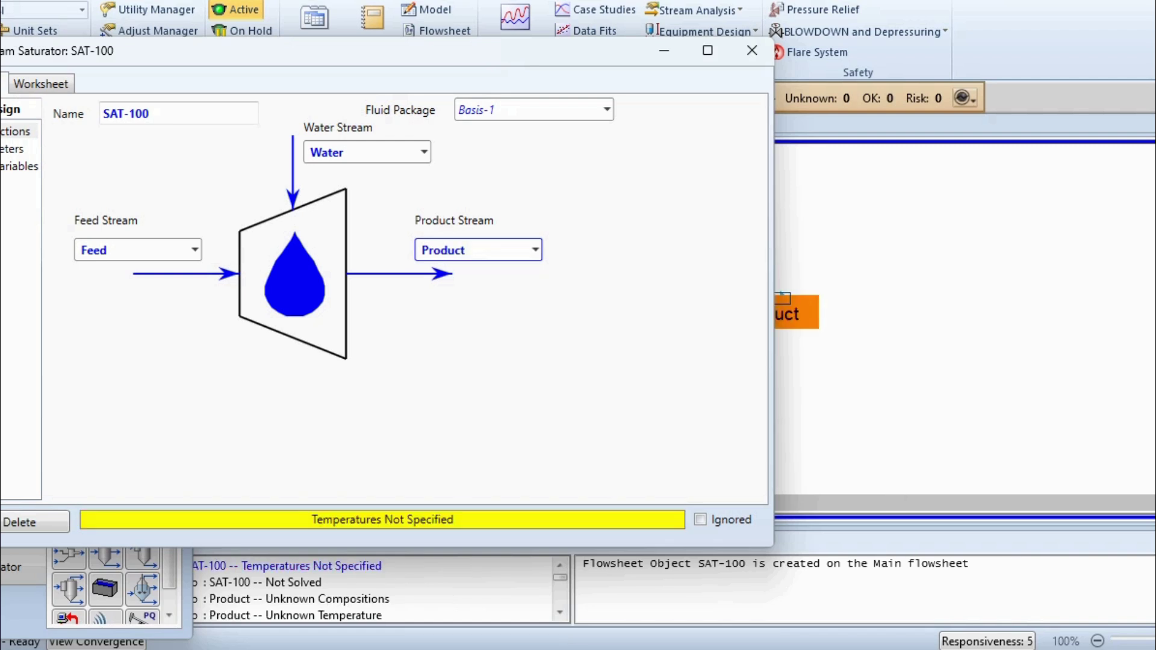
pyautogui.moveTo(523, 51); pyautogui.dragTo(264, 126)
pyautogui.click(638, 186)
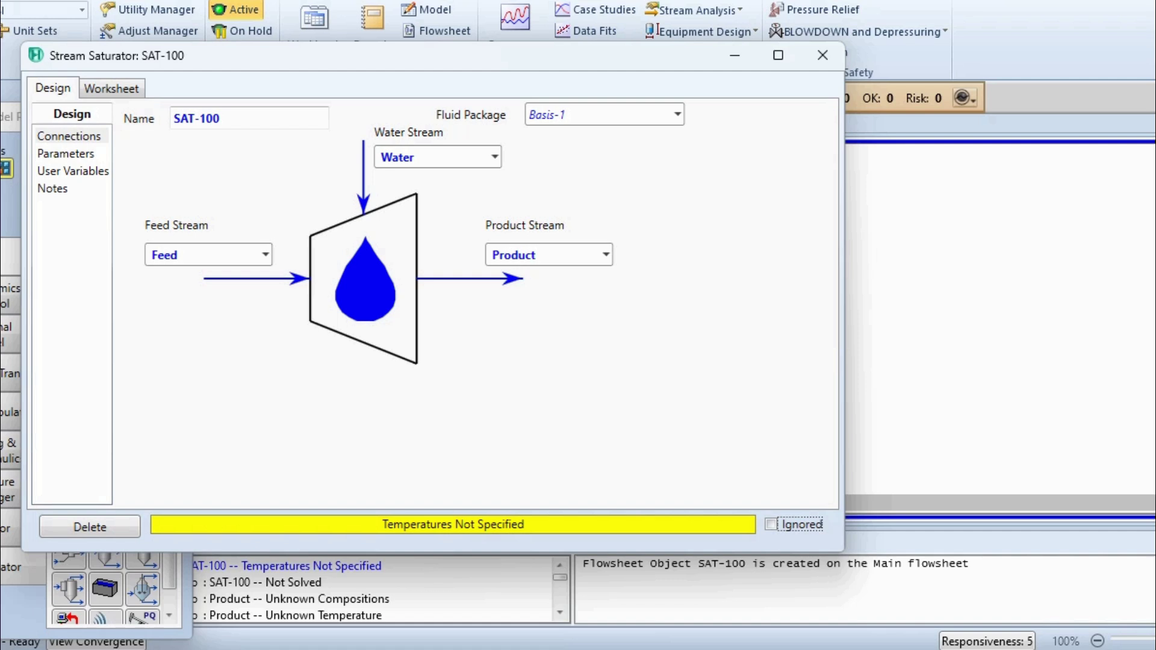
# On the Worksheet, give Feed 25 °C, 101.325 kPa and a 1000 kgmole/h molar flow
pyautogui.click(111, 89)
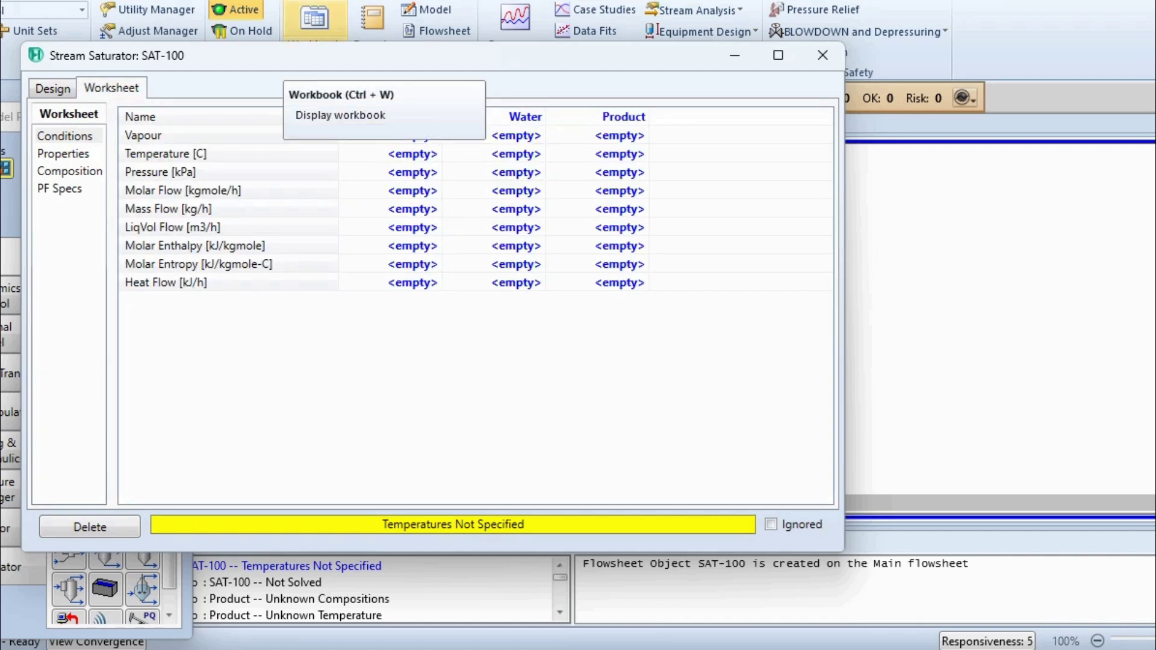
pyautogui.click(391, 117)
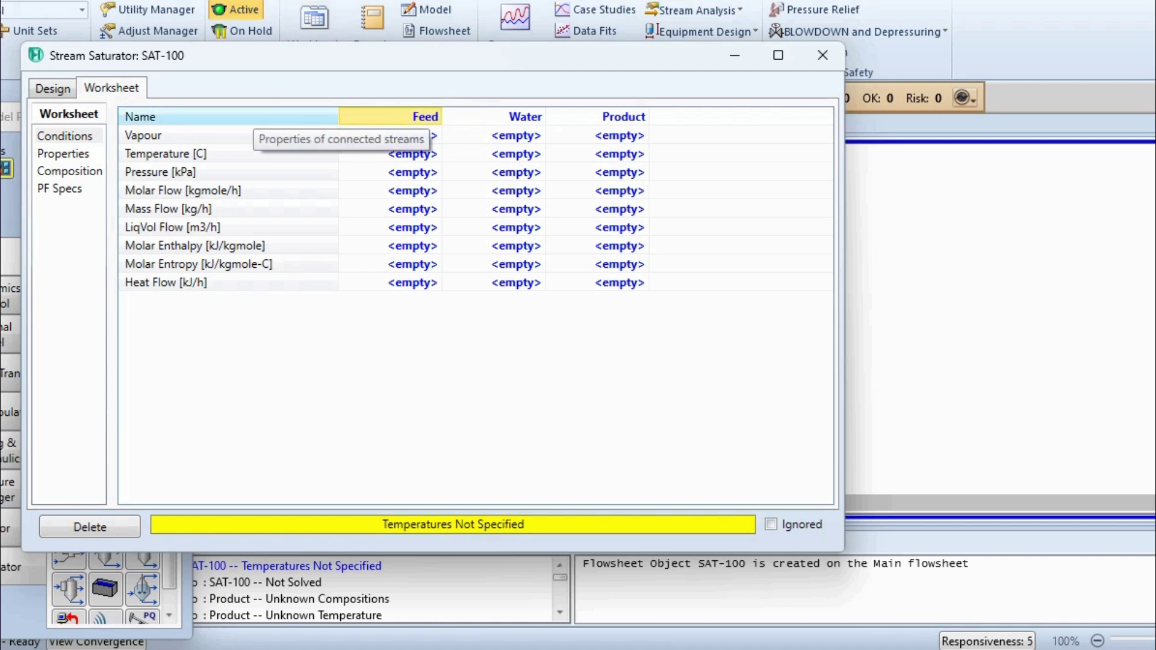
pyautogui.click(391, 153)
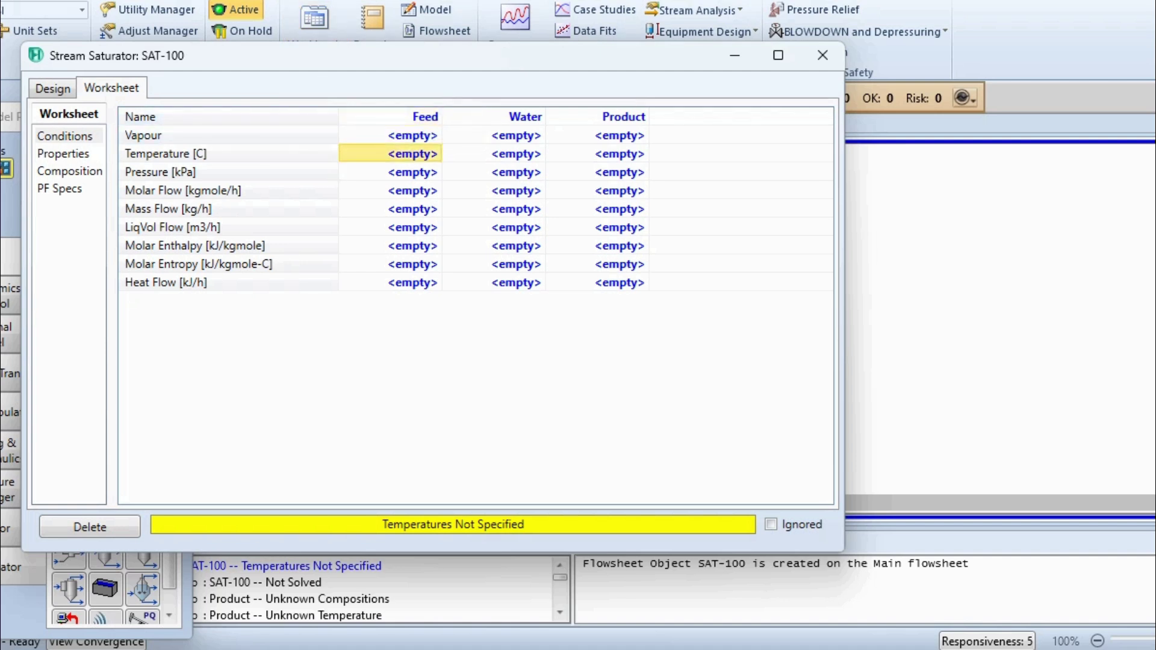
pyautogui.write('25')
pyautogui.press('Return')
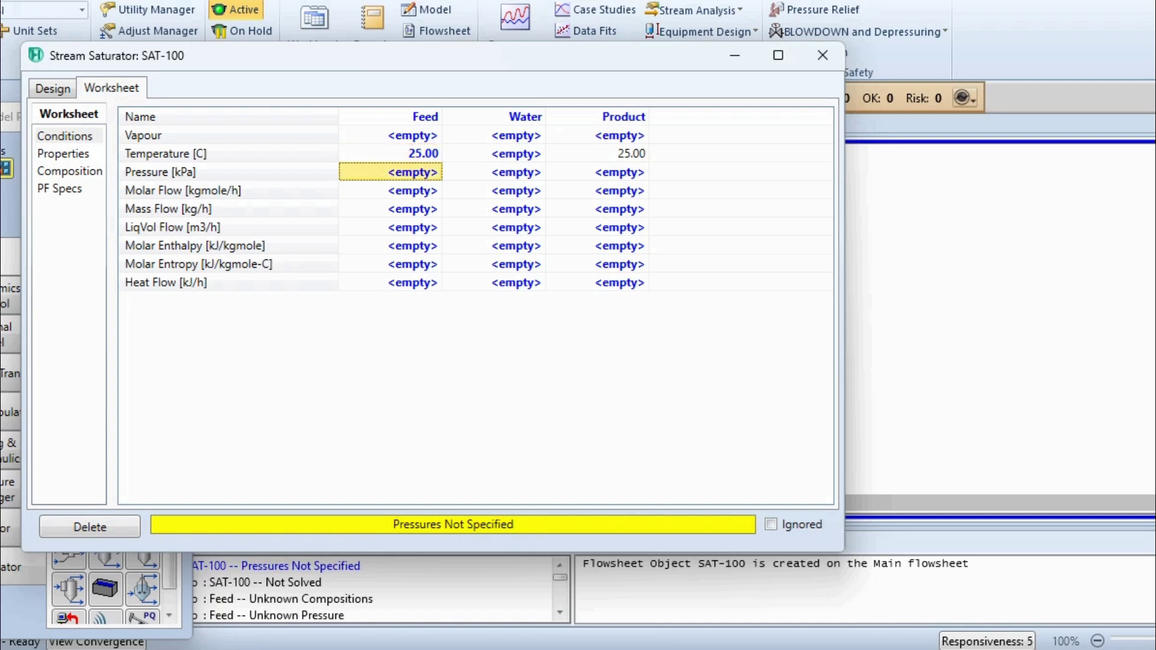
pyautogui.write('101.325')
pyautogui.press('Return')
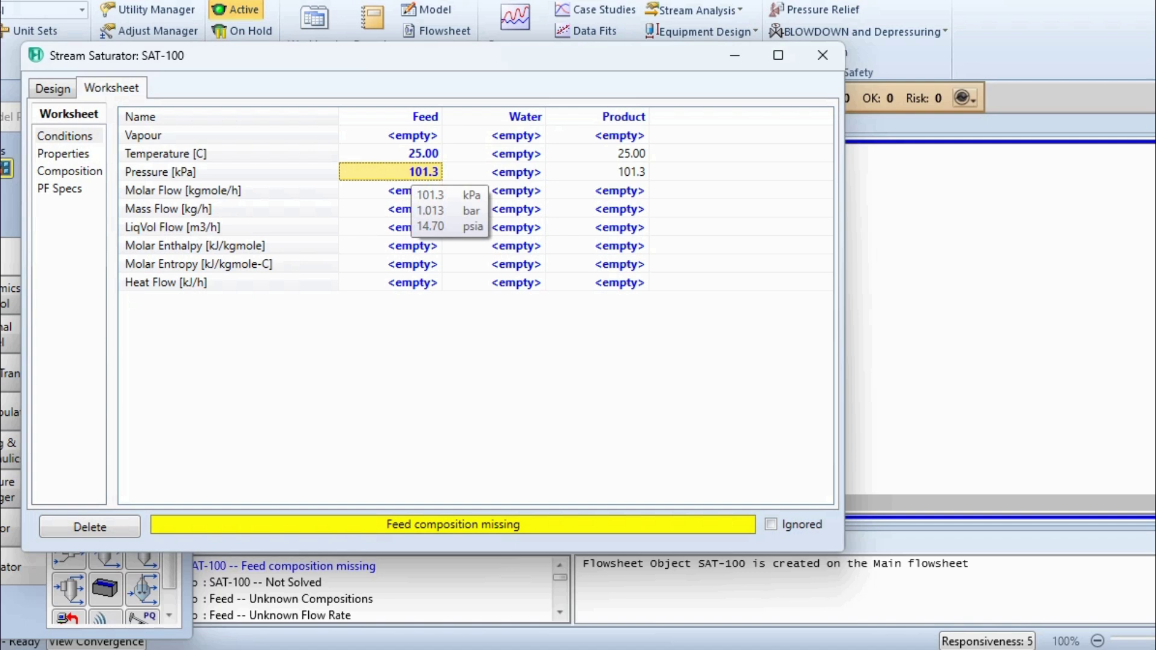
pyautogui.click(417, 189)
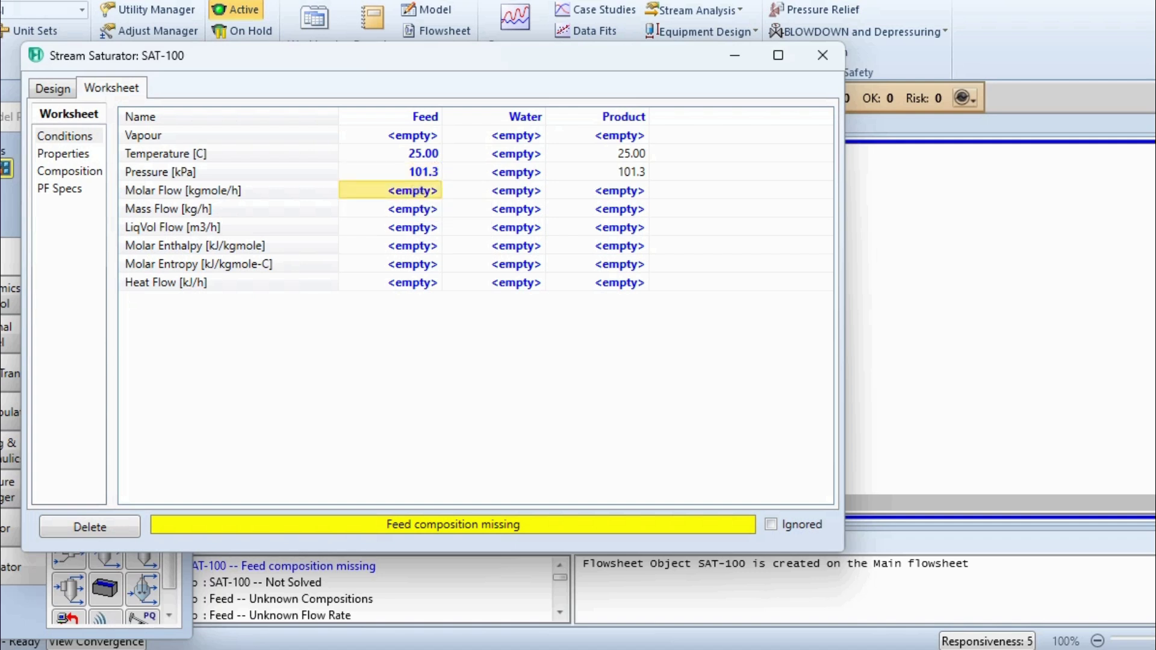
pyautogui.write('1000')
pyautogui.press('Return')
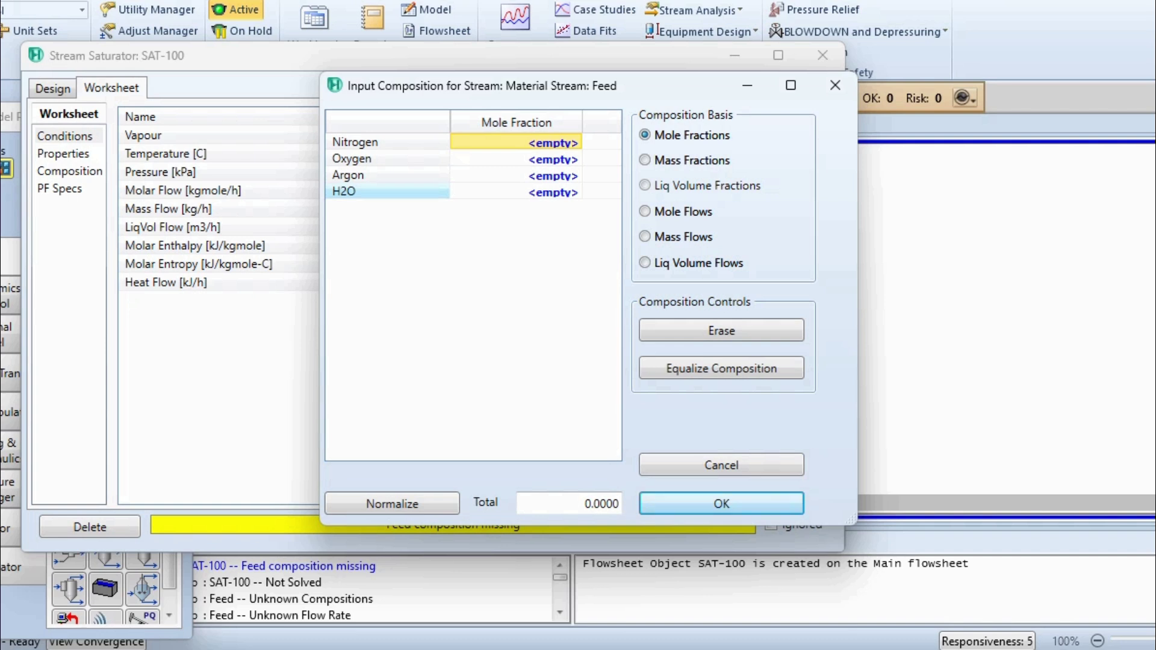
# Enter Feed mole fractions 0.78 Nitrogen, 0.21 Oxygen and 0.01 Argon, and accept the composition
pyautogui.write('0.78')
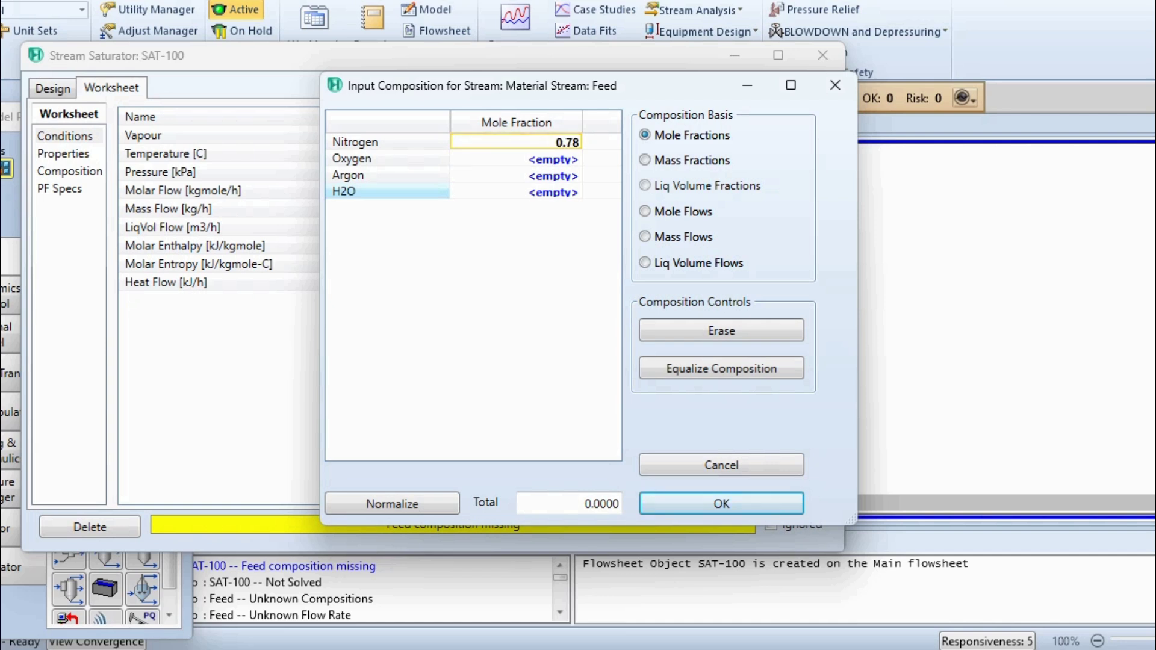
pyautogui.press('Return')
pyautogui.write('0.21')
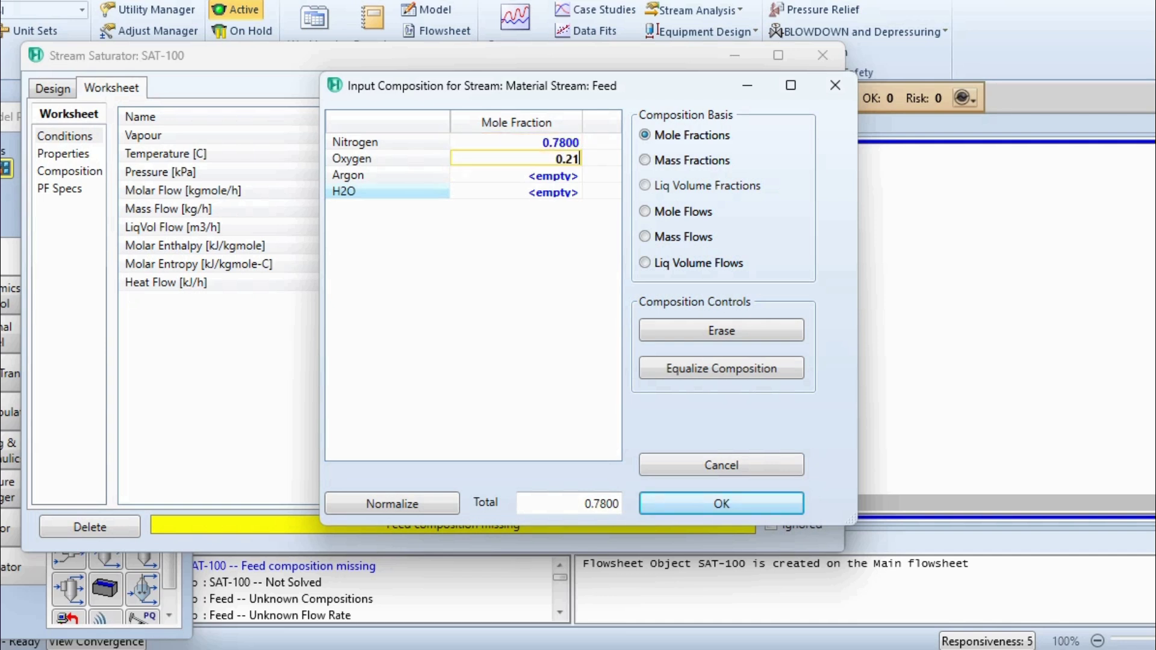
pyautogui.press('Return')
pyautogui.write('0.01')
pyautogui.press('Return')
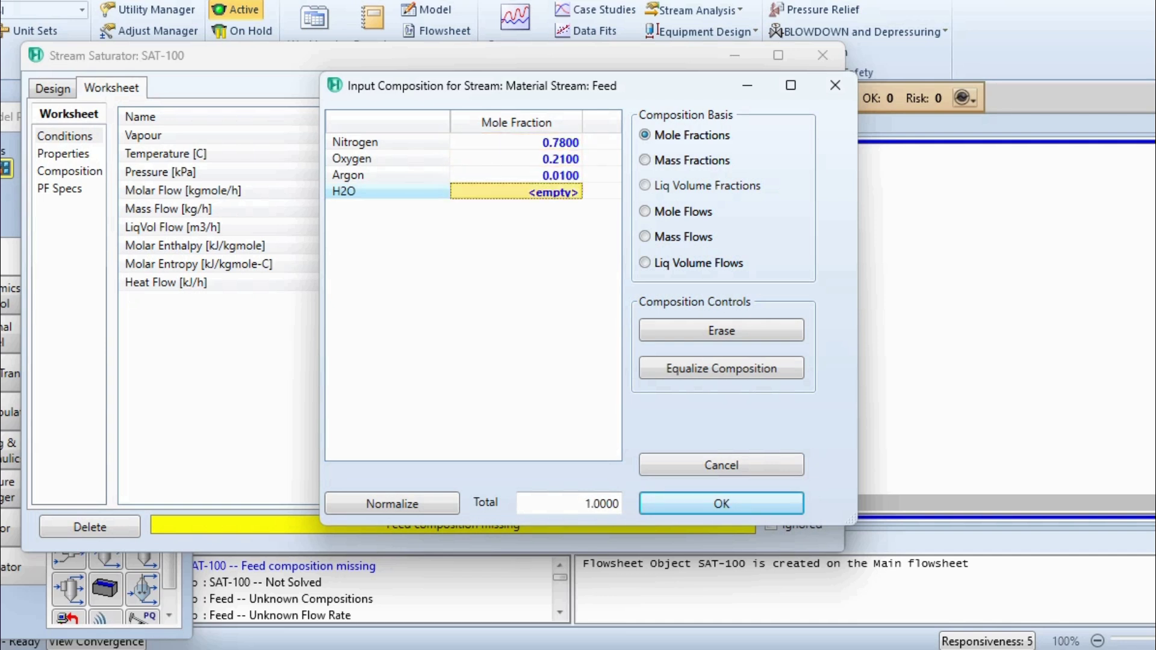
pyautogui.press('Return')
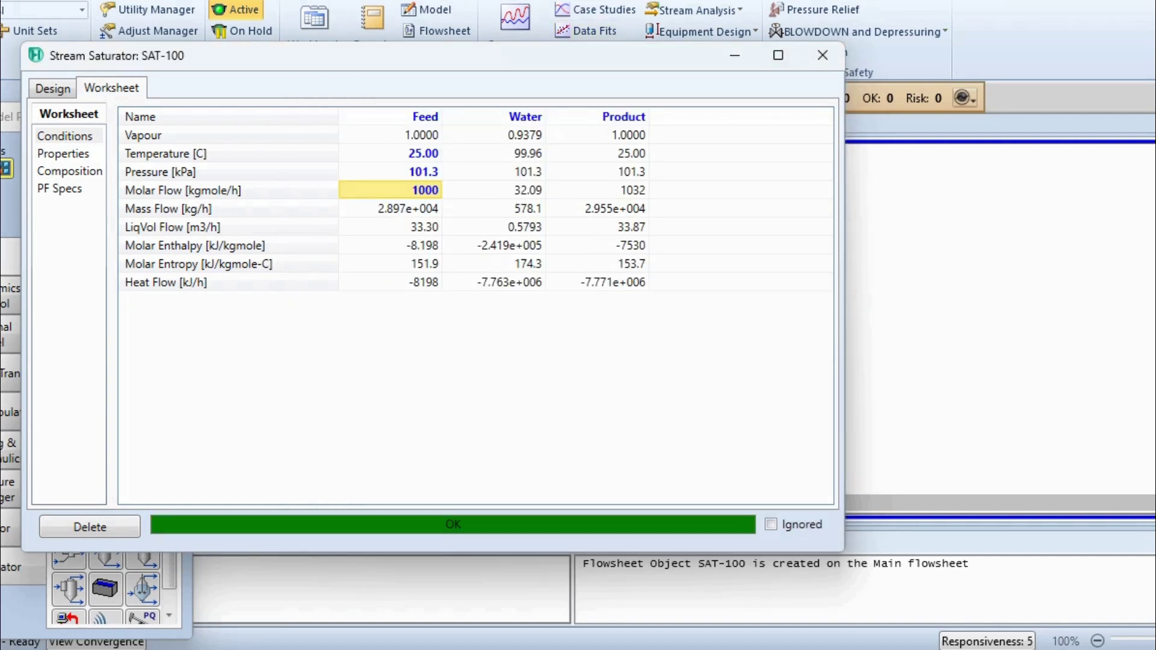
# Open SAT-100's Design Parameters page and expand the H2O content units list
pyautogui.click(53, 88)
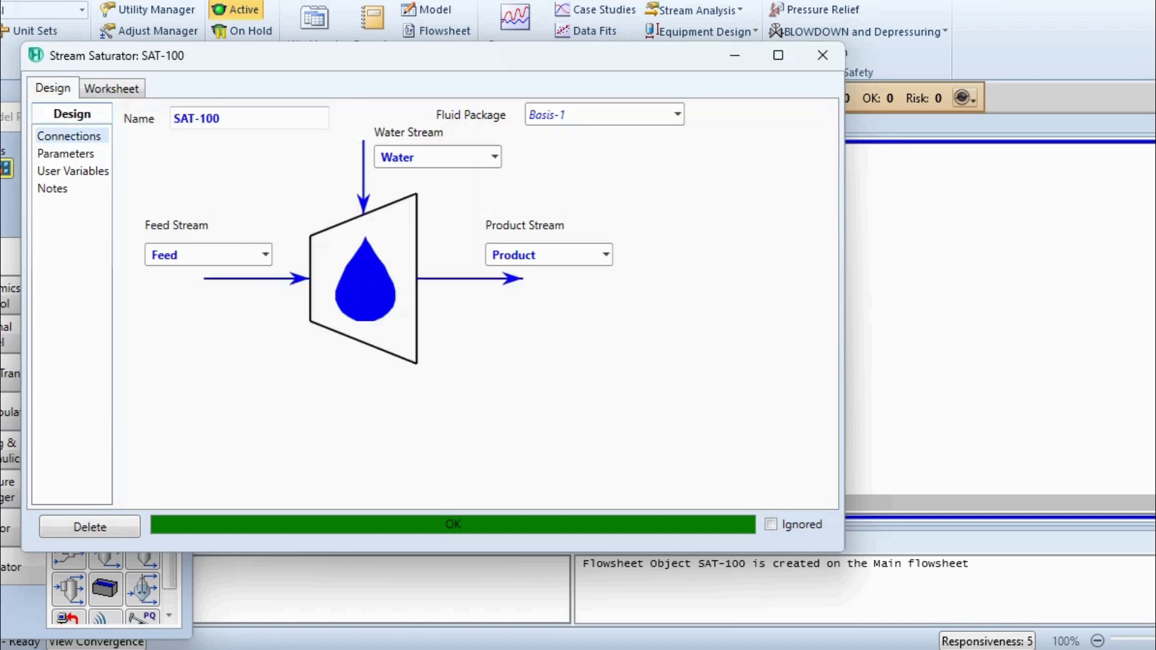
pyautogui.click(66, 154)
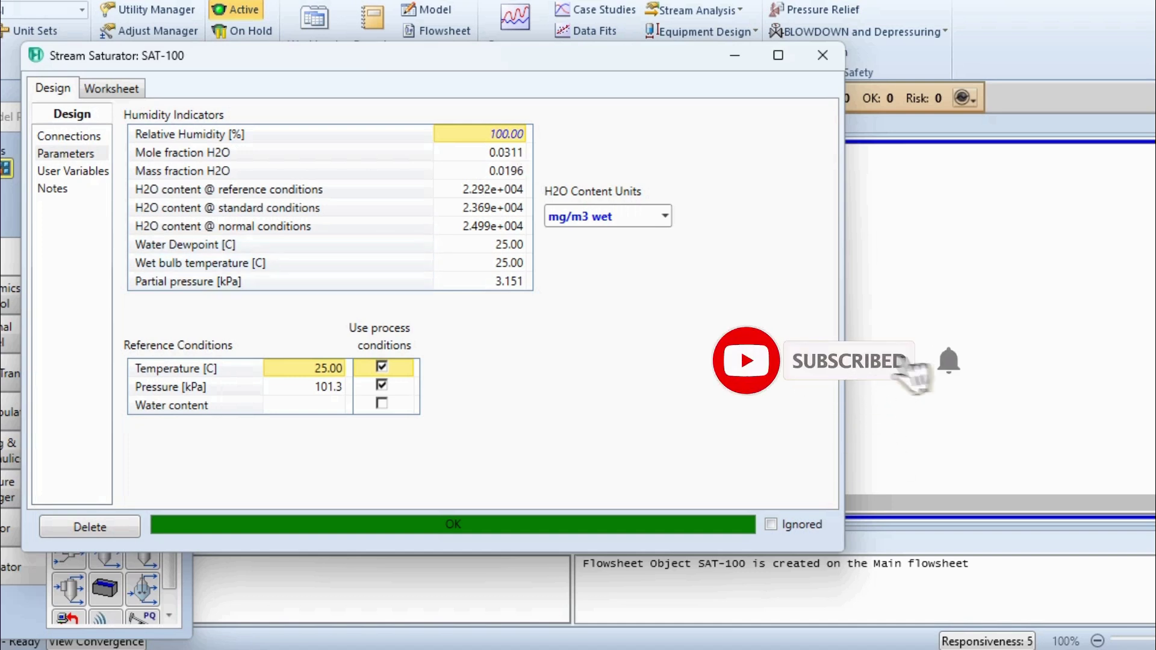
pyautogui.moveTo(456, 282)
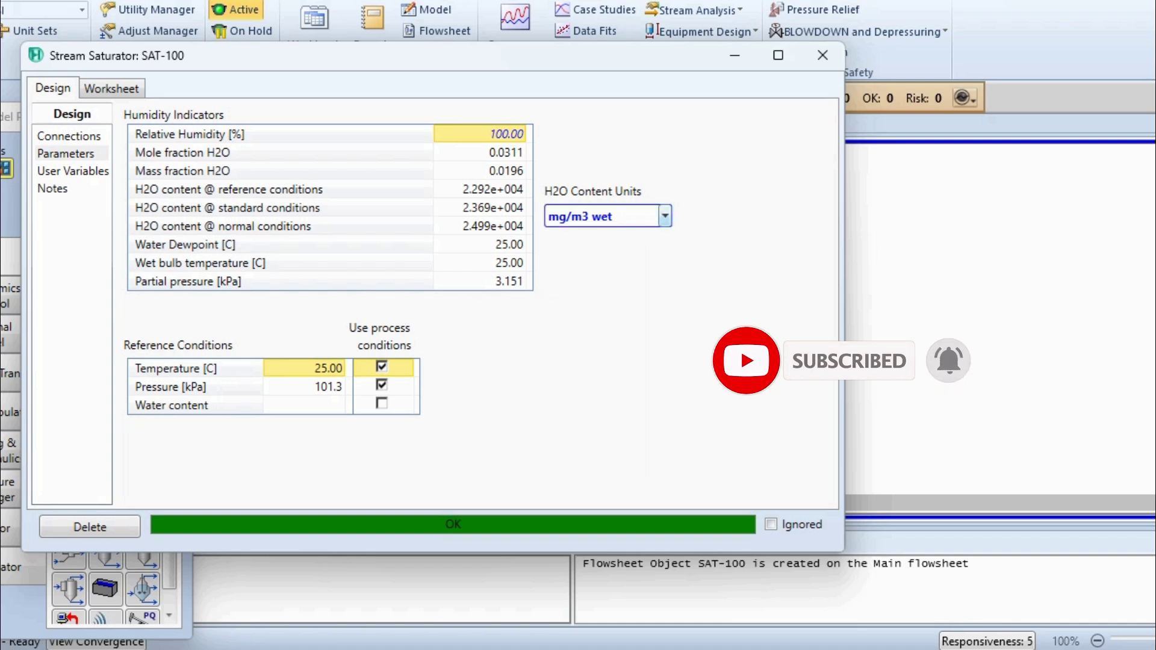
pyautogui.click(665, 216)
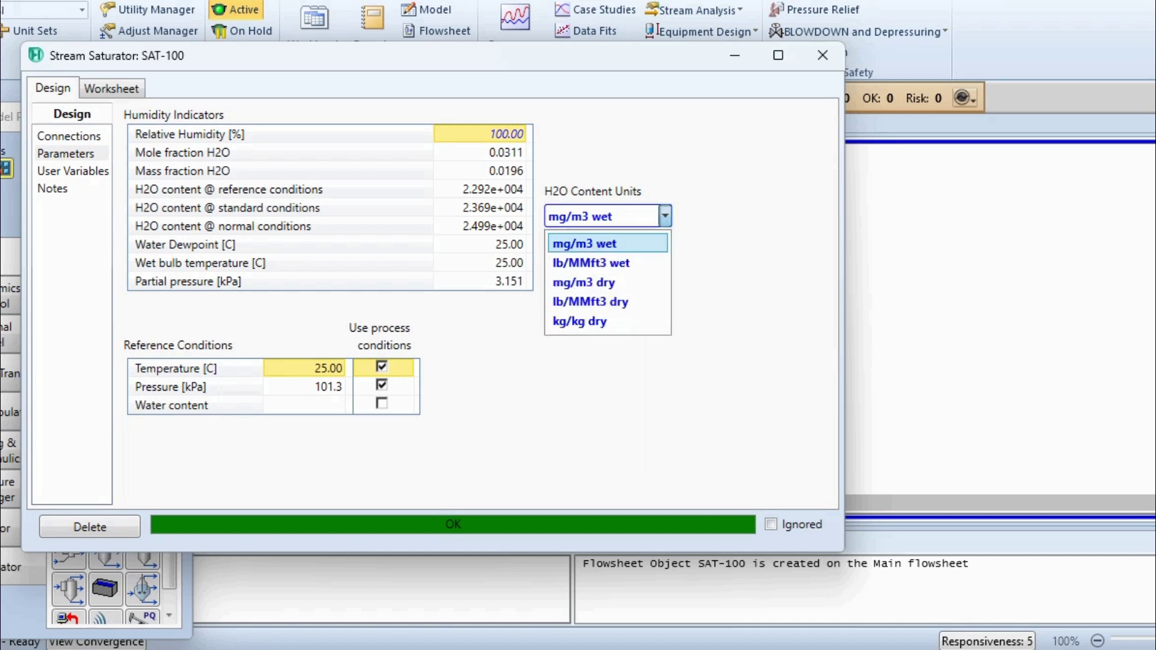
# Enter 50% relative humidity, then view the Worksheet showing 16.05 kgmole/h of Water added
pyautogui.click(665, 216)
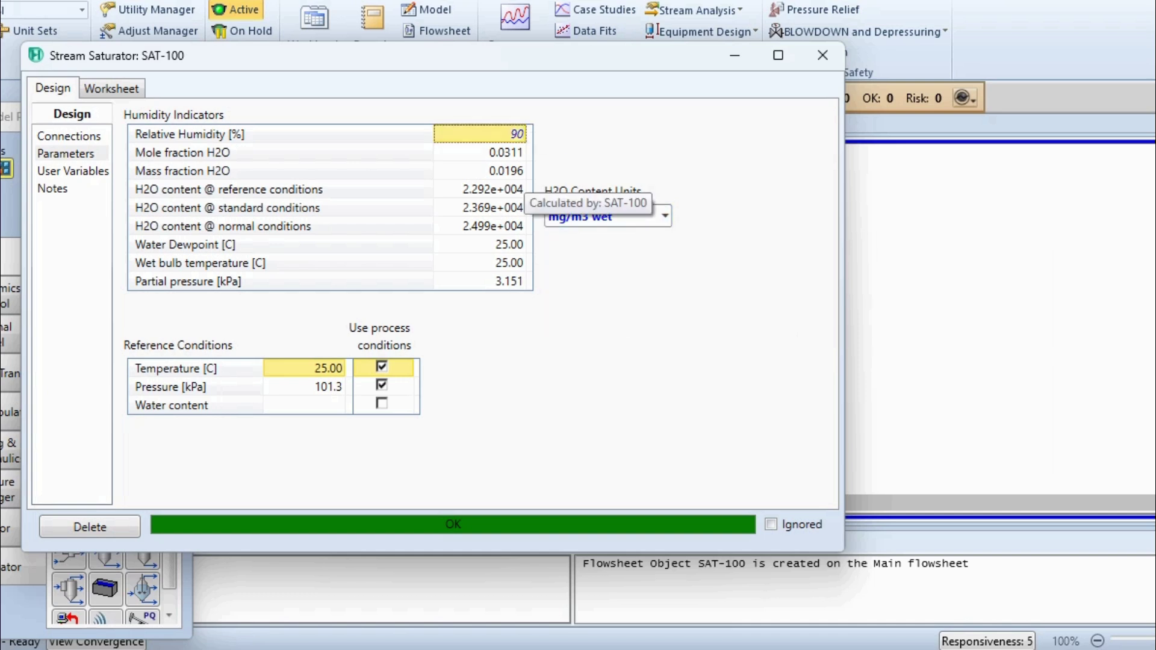
pyautogui.press('Return')
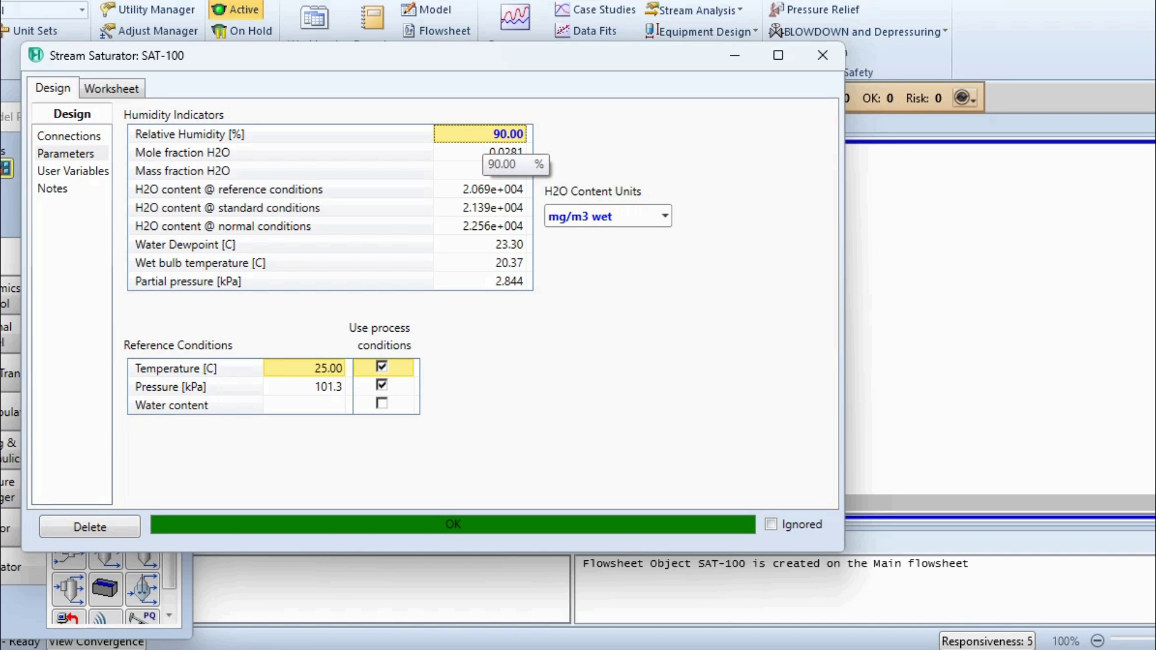
pyautogui.write('50')
pyautogui.press('Return')
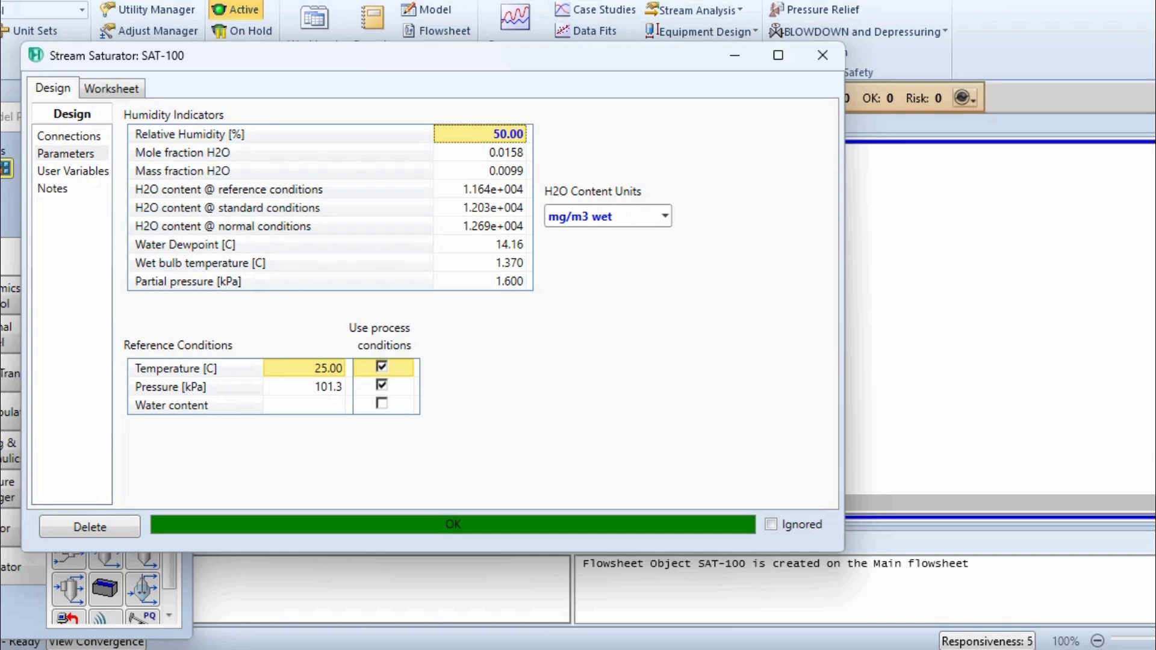
pyautogui.click(112, 88)
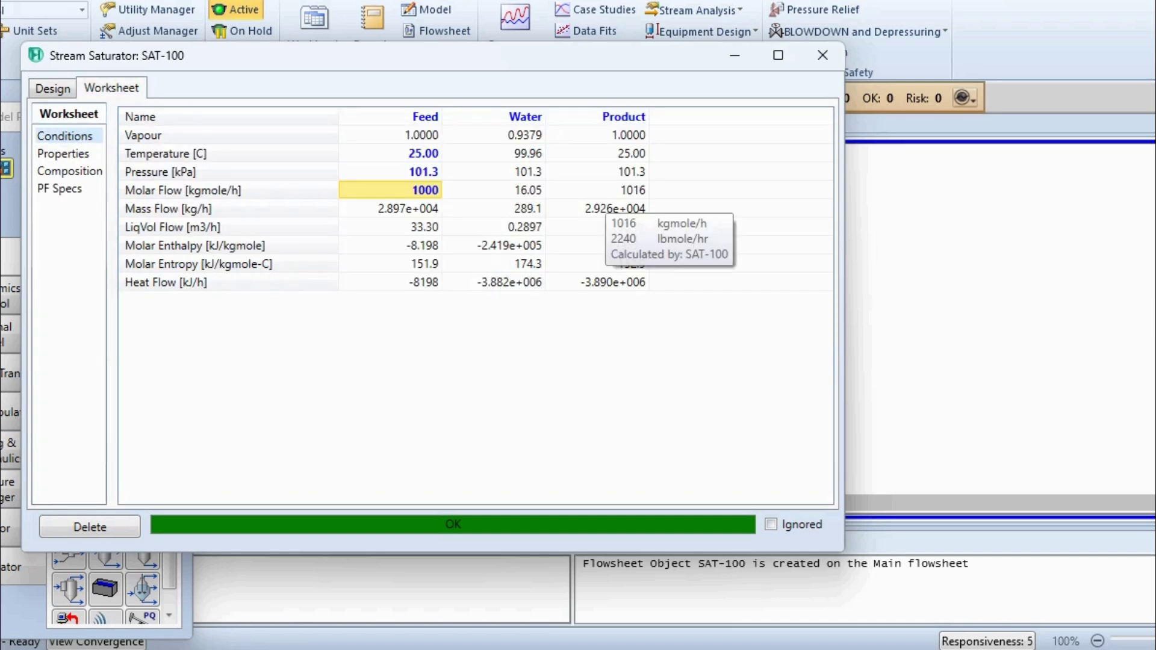
# Display the Composition worksheet, where Product has 0.0158 H2O mole fraction
pyautogui.click(607, 191)
pyautogui.click(69, 172)
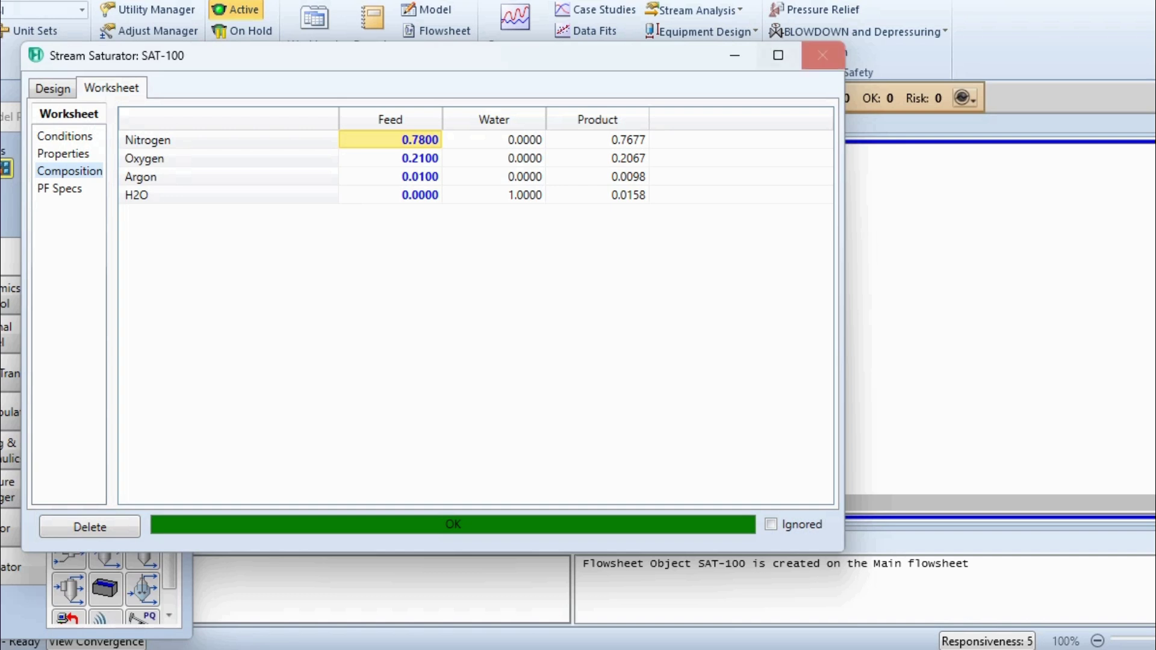
# Close the Stream Saturator: SAT-100 window to return to the main flowsheet
pyautogui.click(822, 55)
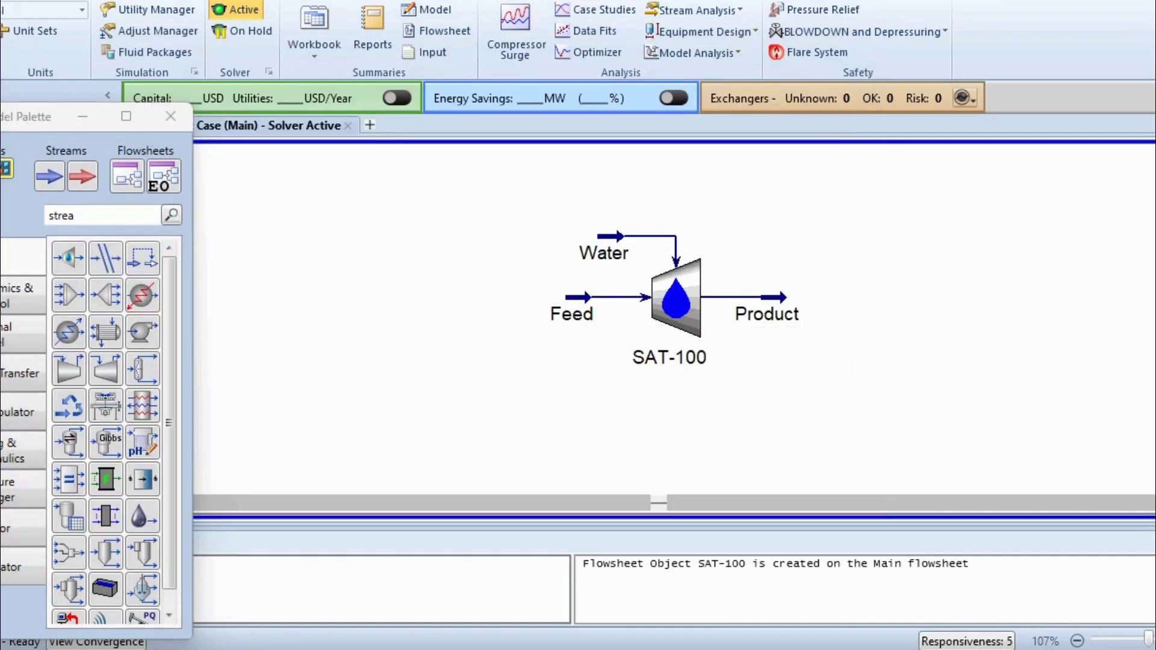